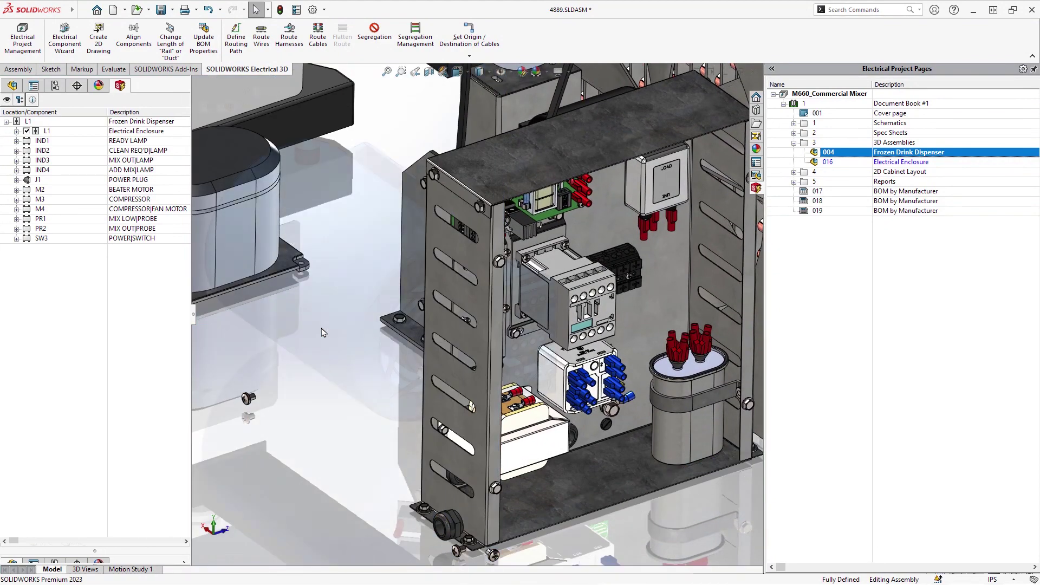
# - Select the beater motor in the 3D assembly to inspect it, then clear the selection
pyautogui.click(320, 327)
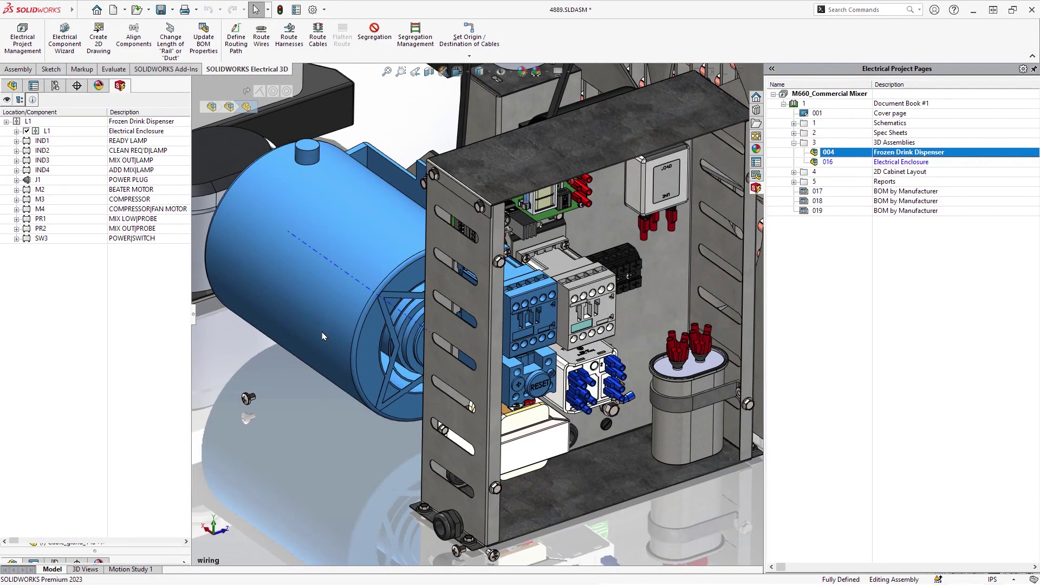
pyautogui.press('Escape')
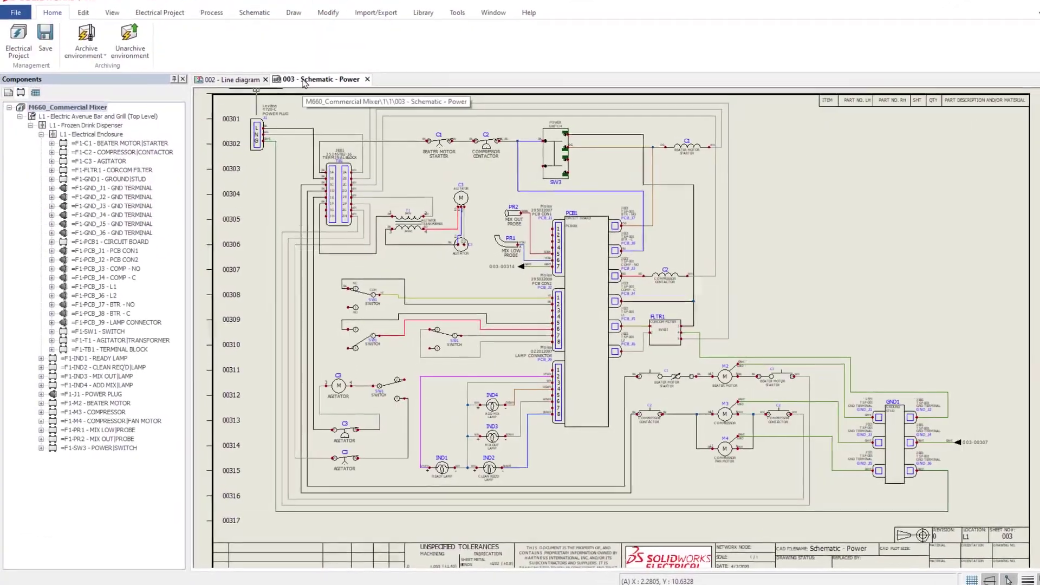
# - Delete components =F1-M2 and =F1-C1 using 'Confirmed only', approving each deletion
pyautogui.click(127, 404)
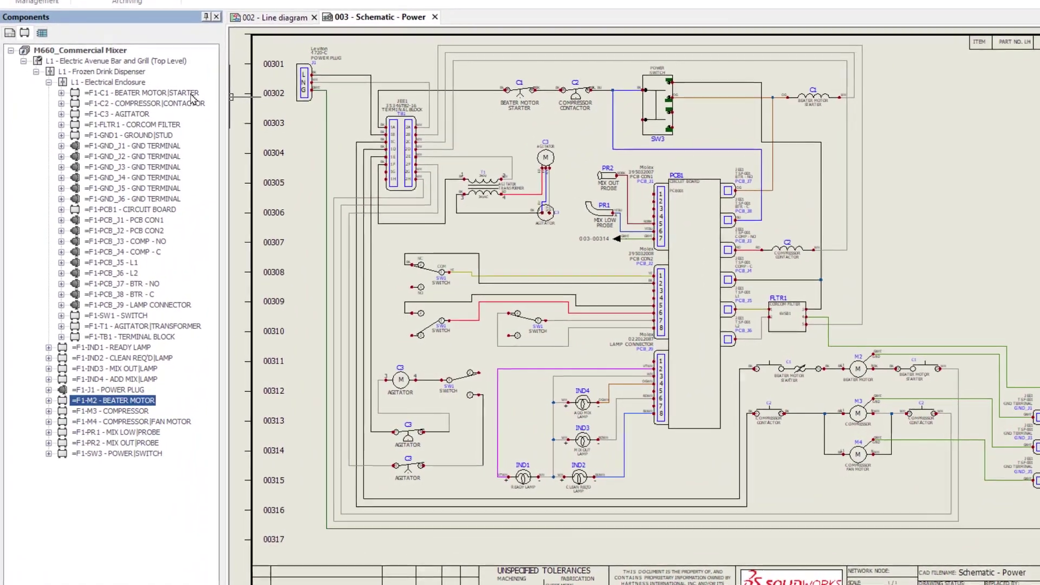
pyautogui.keyDown('ctrl'); pyautogui.click(185, 112); pyautogui.keyUp('ctrl')
pyautogui.rightClick(195, 89)
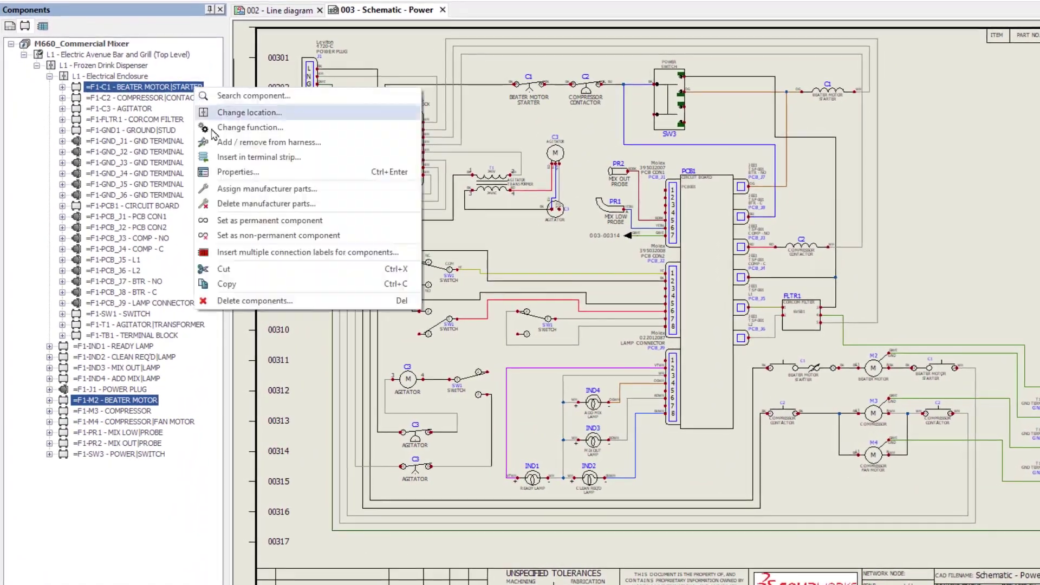
pyautogui.click(316, 302)
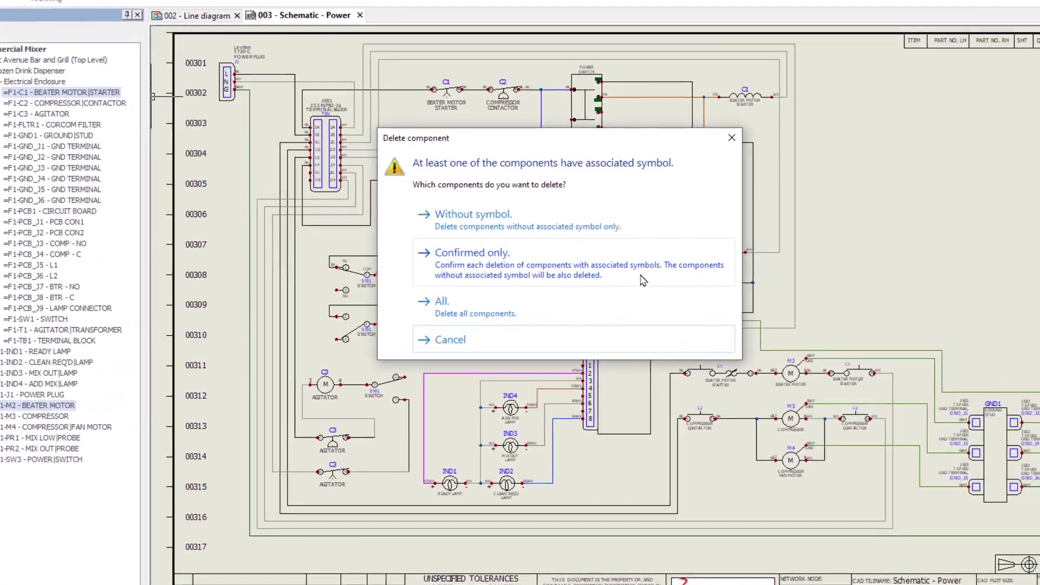
pyautogui.click(642, 280)
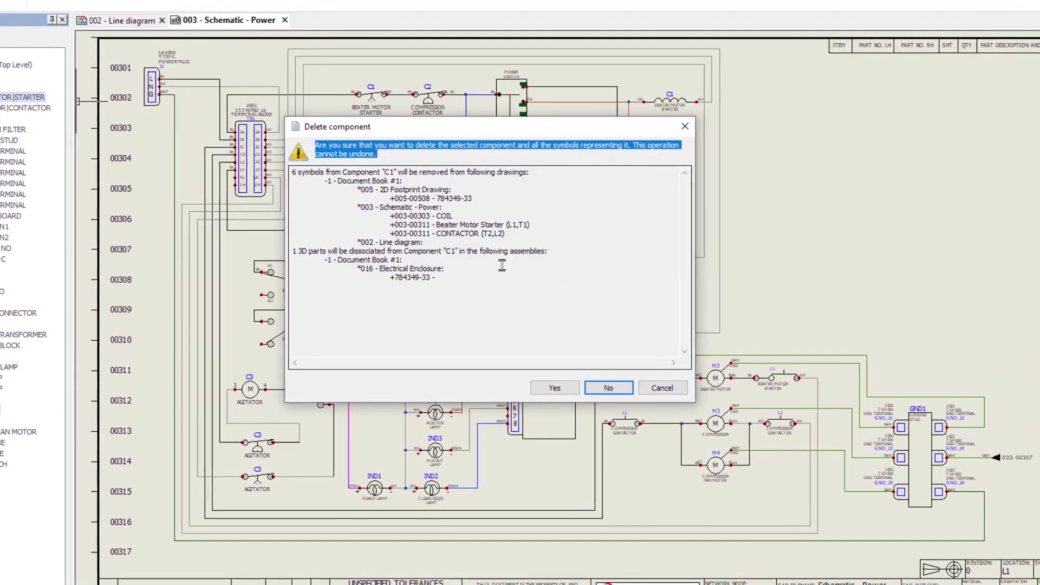
pyautogui.click(572, 388)
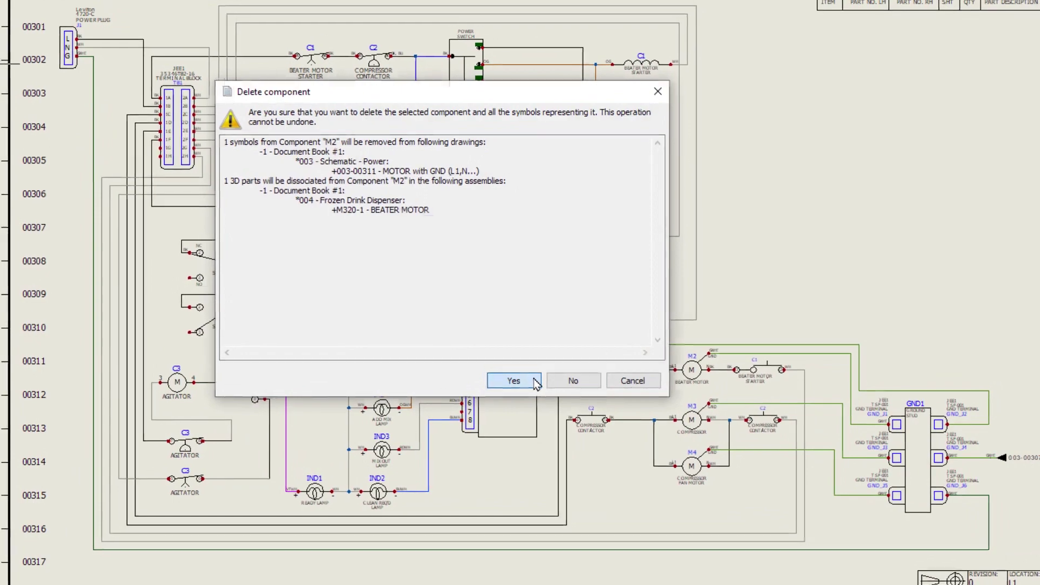
pyautogui.click(536, 381)
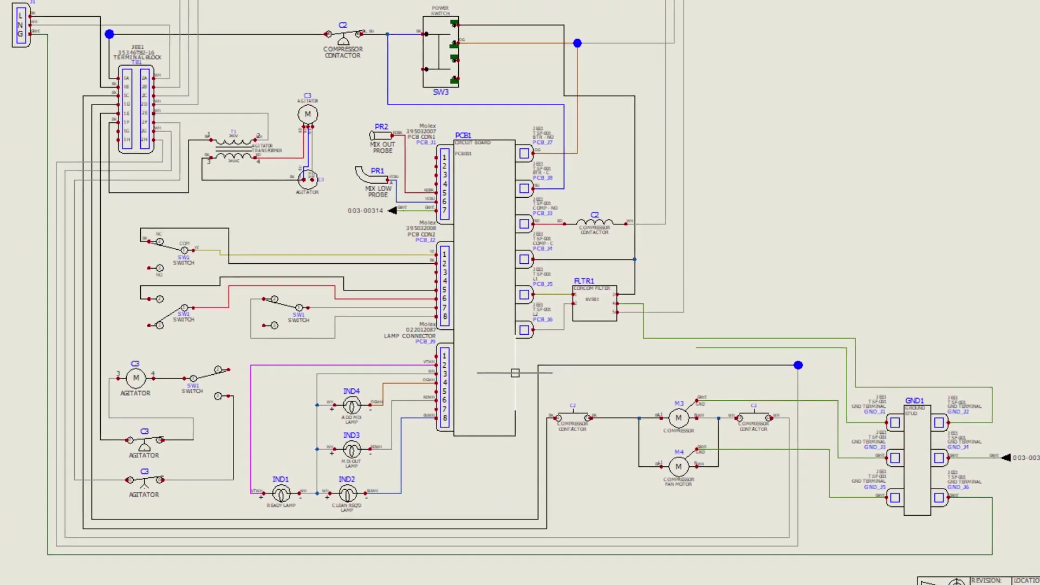
# - Place the Motor start macro on the Power schematic
pyautogui.scroll(5, 721, 406)
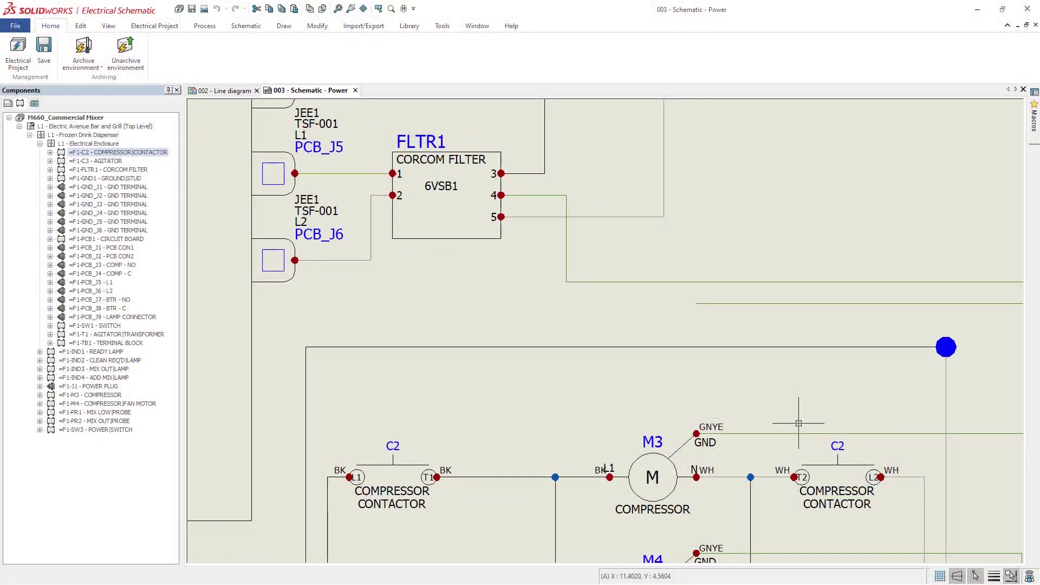
pyautogui.moveTo(1026, 131)
pyautogui.moveTo(849, 213); pyautogui.dragTo(310, 353)
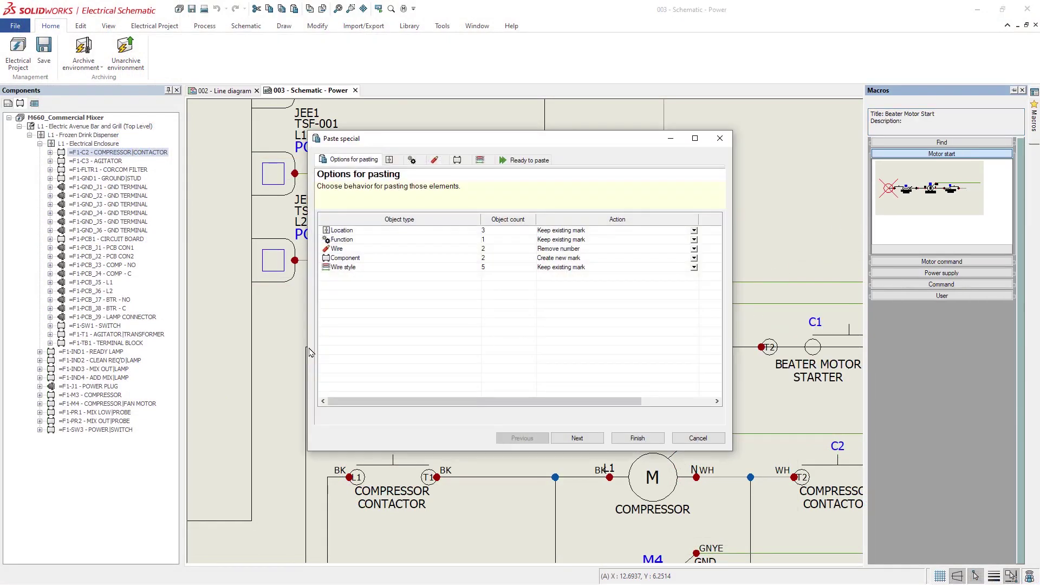
pyautogui.click(629, 437)
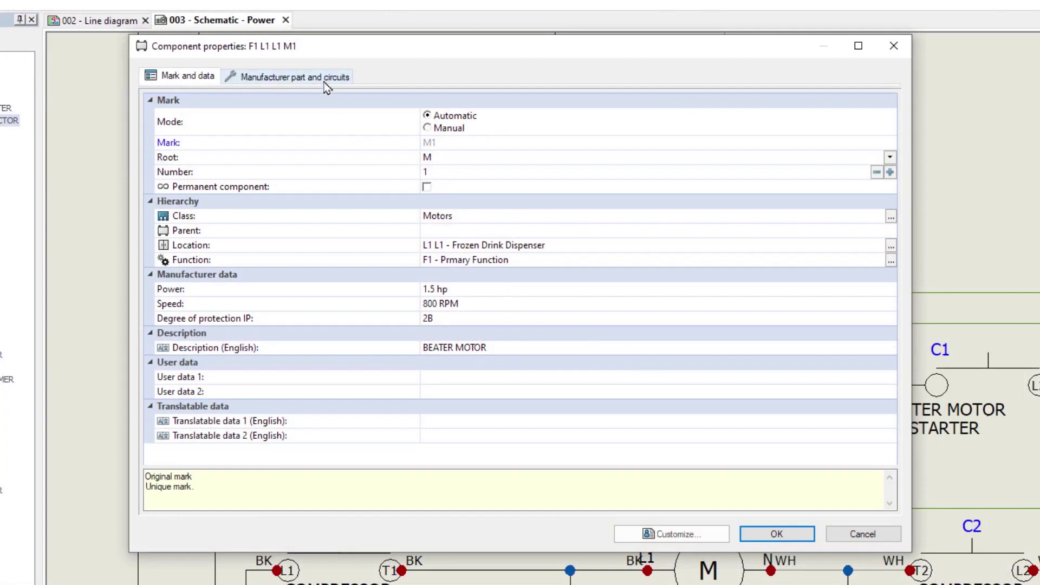
# - Check the motor's manufacturer part M320-1 in its component properties
pyautogui.click(325, 81)
pyautogui.click(342, 206)
pyautogui.click(385, 136)
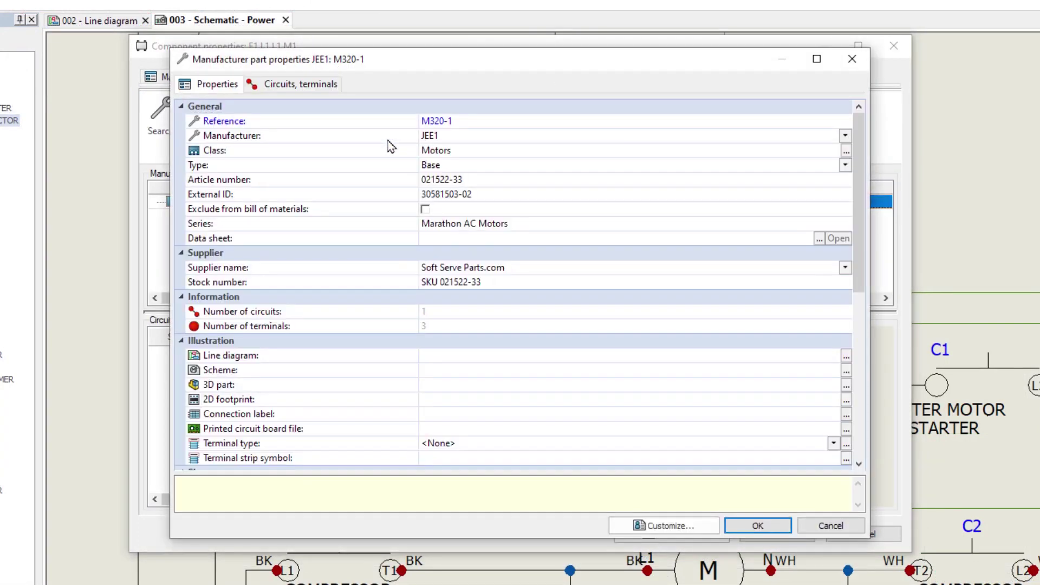
pyautogui.moveTo(857, 206); pyautogui.dragTo(856, 357)
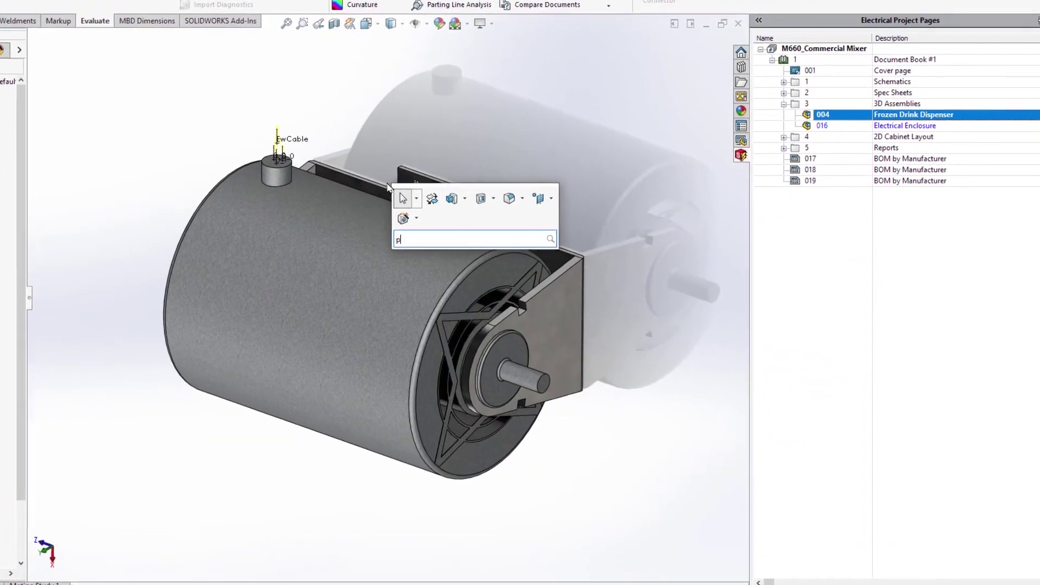
# - Review the M320-1 BEATER MOTOR file properties and its overridden 1.45 kg mass
pyautogui.write('propert')
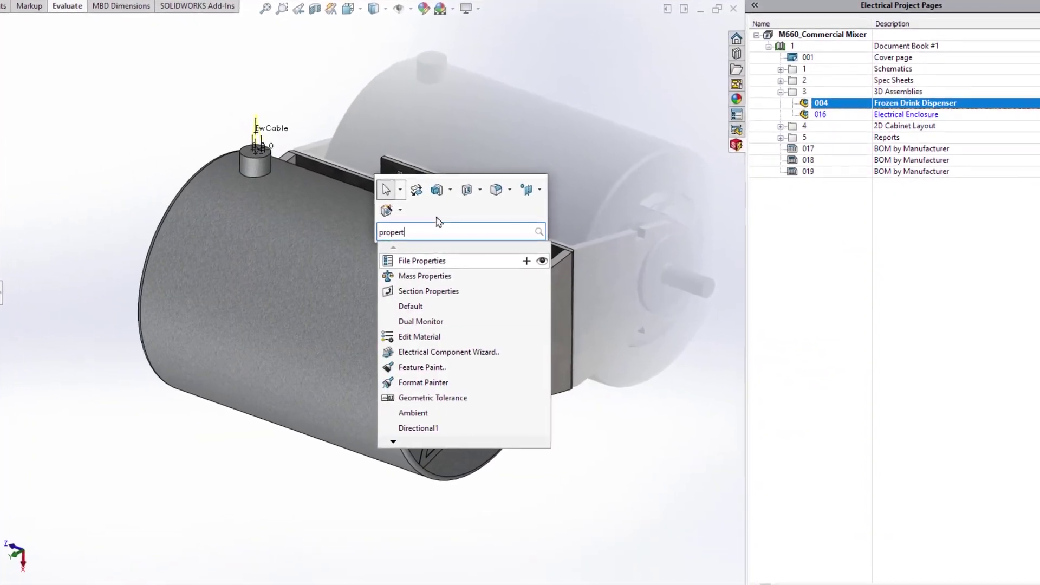
pyautogui.click(423, 261)
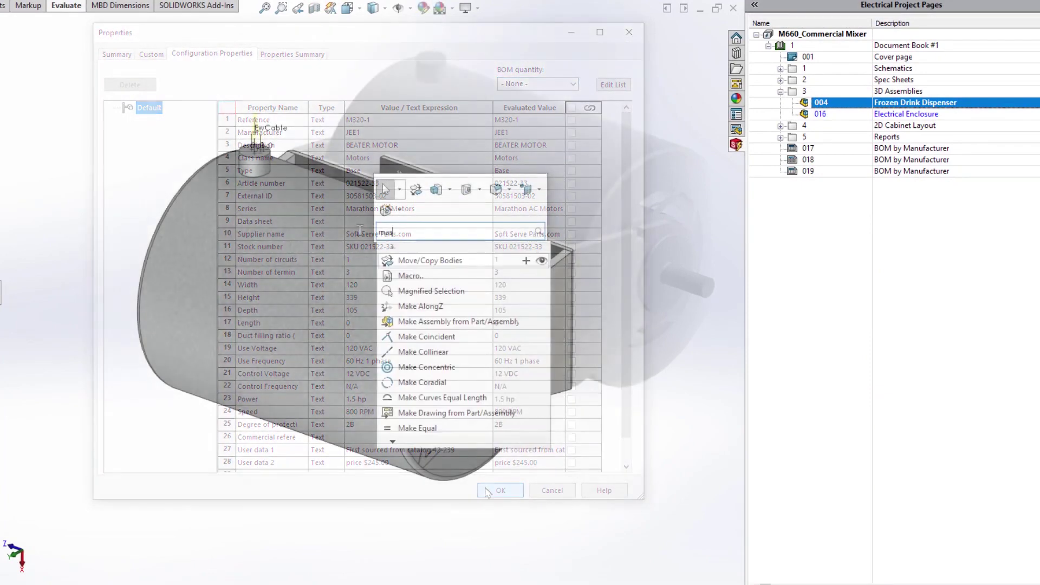
pyautogui.write('mass')
pyautogui.click(454, 250)
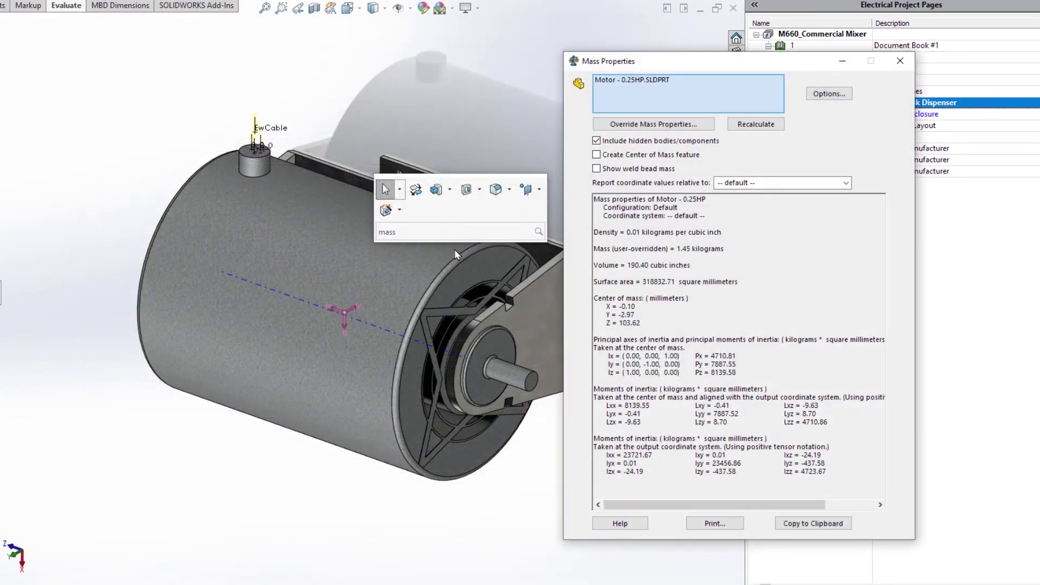
pyautogui.moveTo(621, 248); pyautogui.dragTo(769, 248)
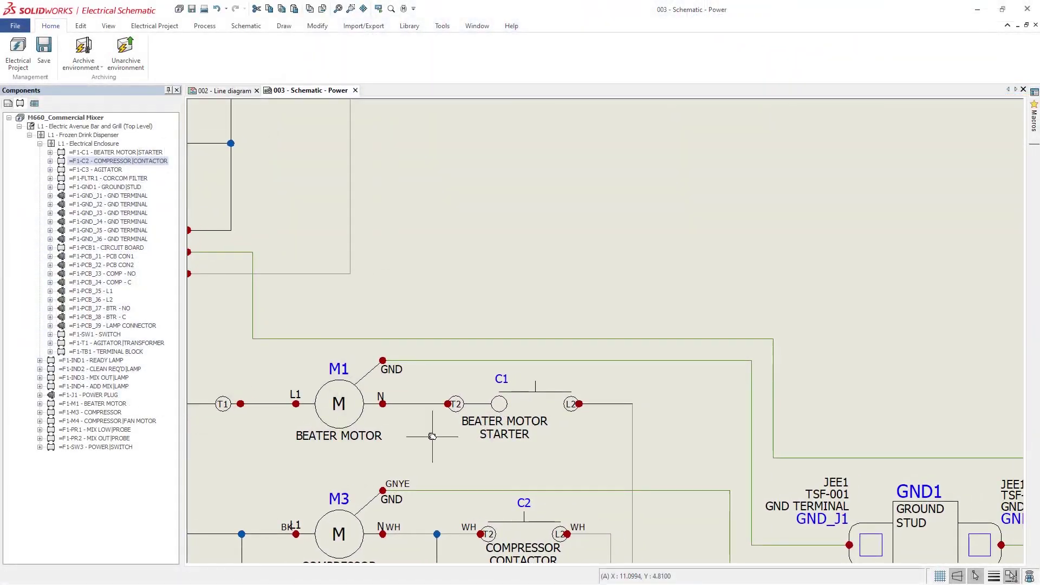
# - Insert a dynamic connection label table for motor M1 beside it
pyautogui.rightClick(360, 391)
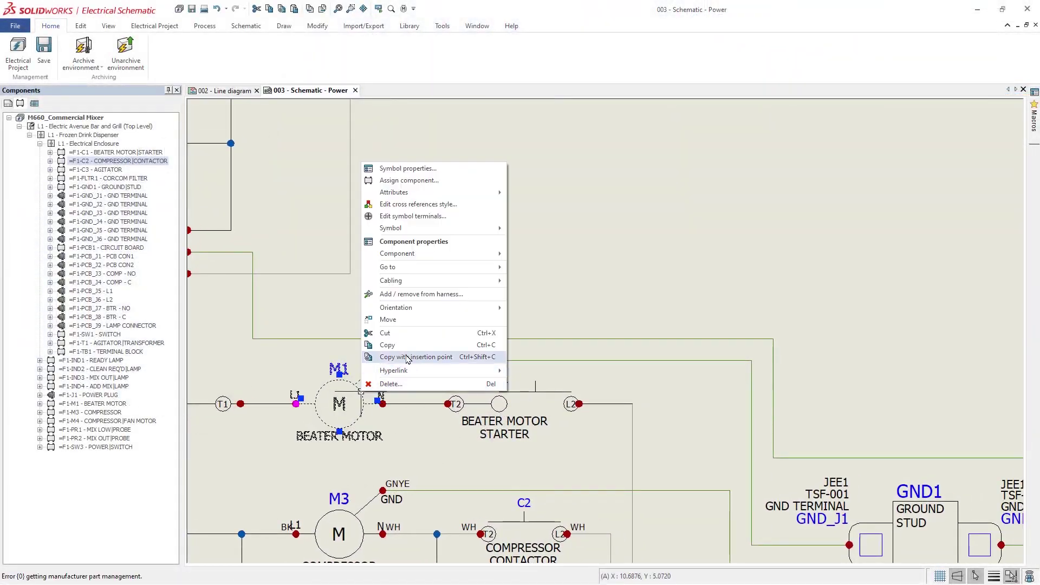
pyautogui.moveTo(498, 262)
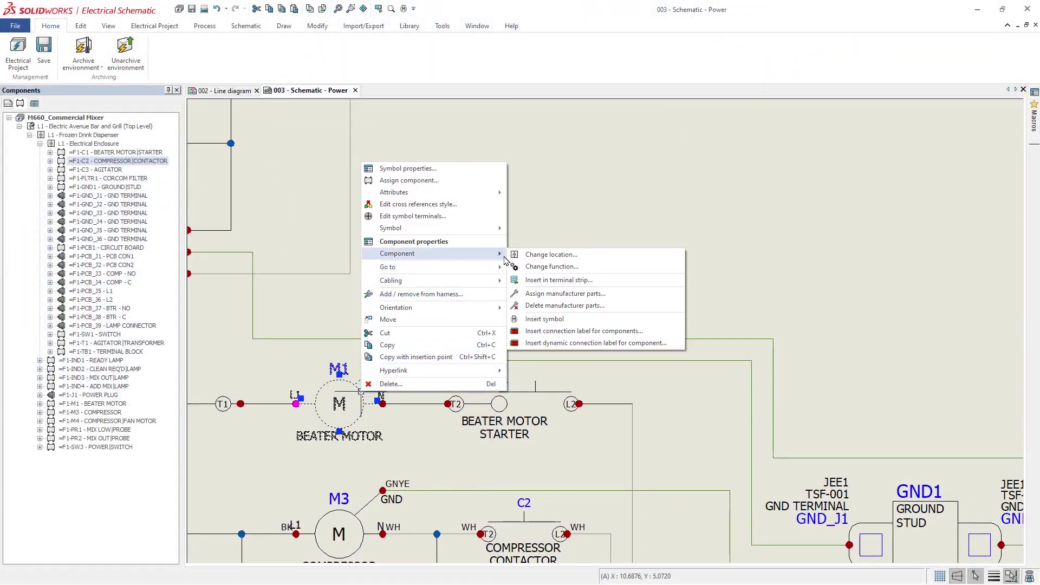
pyautogui.click(666, 345)
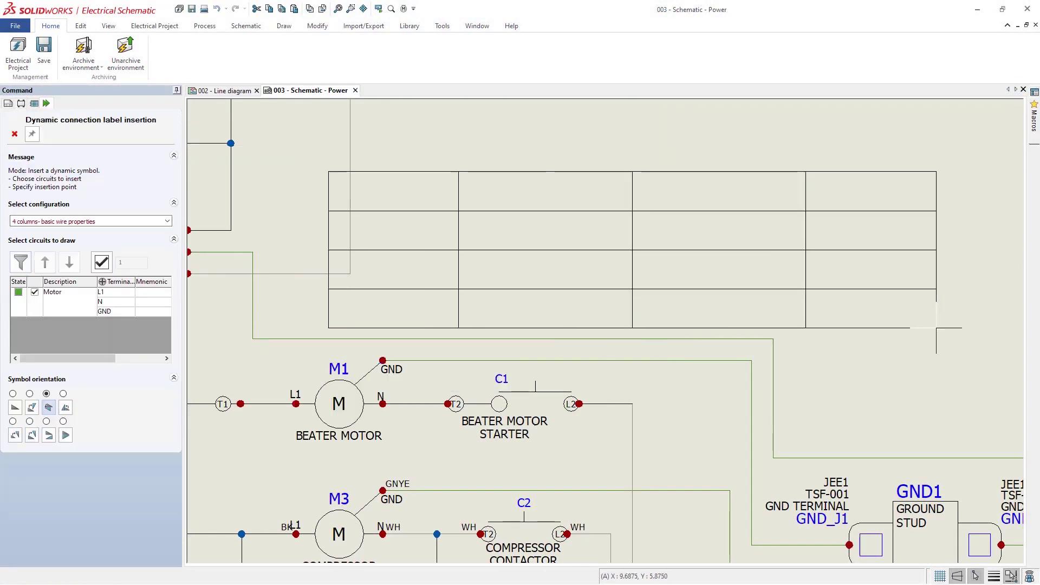
pyautogui.click(990, 317)
pyautogui.press('Escape')
pyautogui.moveTo(990, 317); pyautogui.dragTo(1022, 536, button='middle')
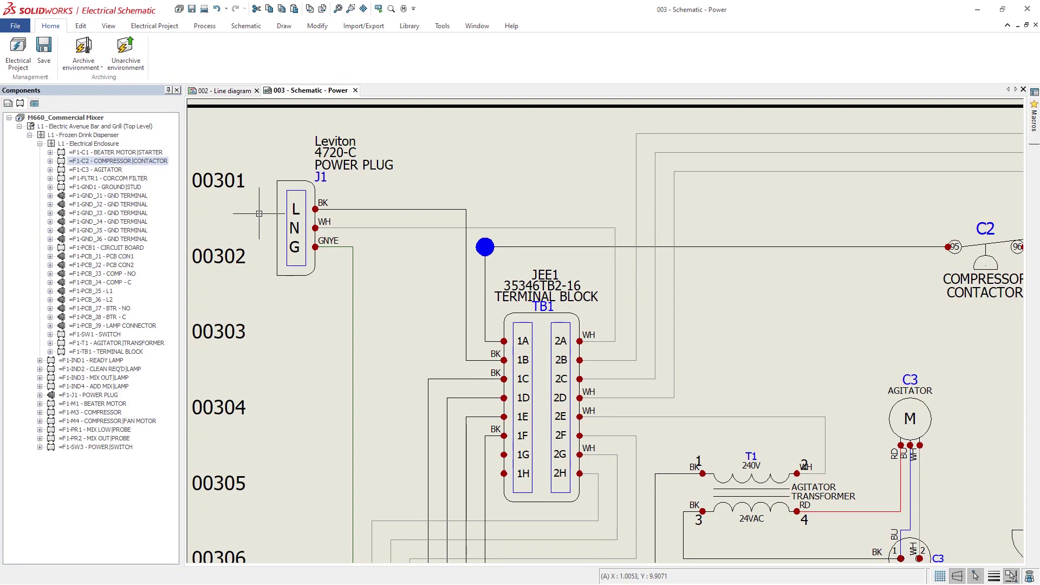
# - Enable 'Allow open-ended wires' in the project configuration
pyautogui.click(156, 26)
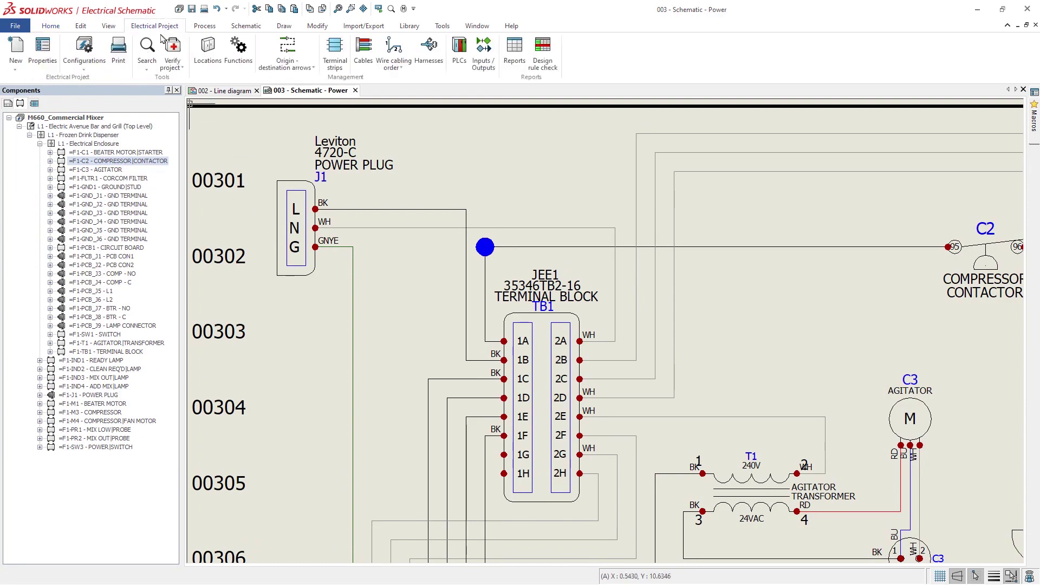
pyautogui.click(84, 62)
pyautogui.click(127, 81)
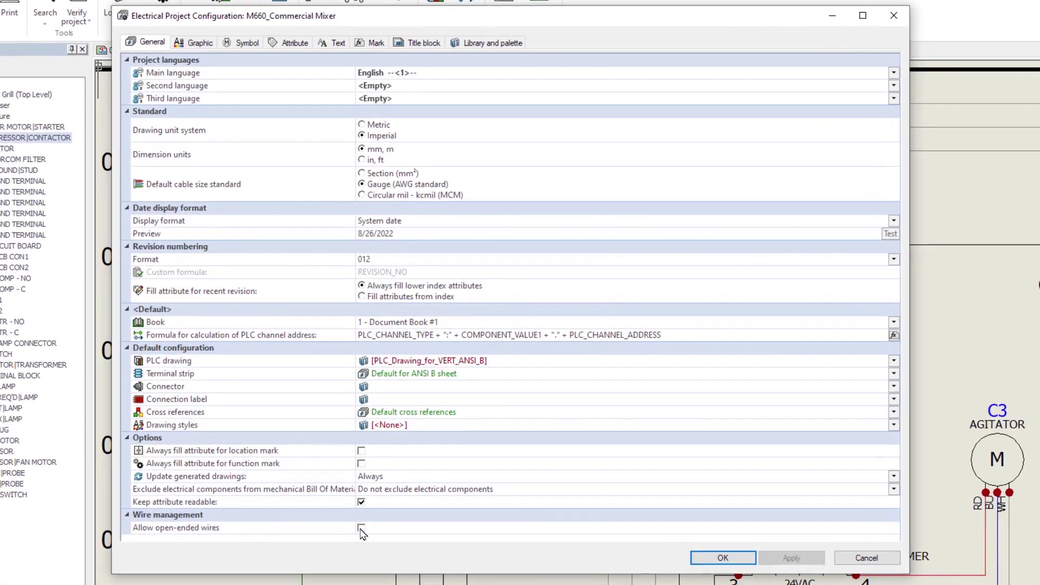
pyautogui.click(360, 528)
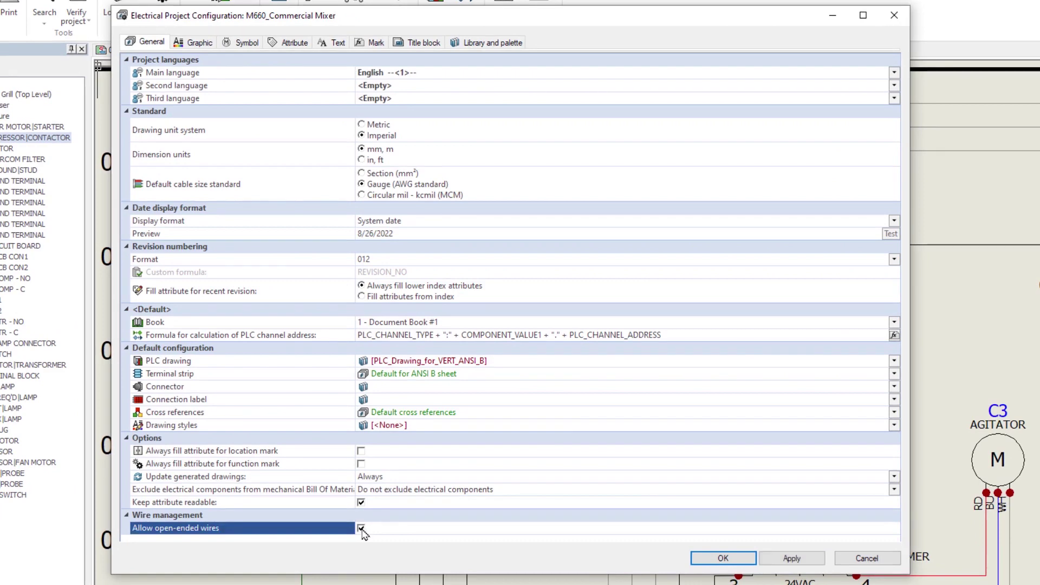
# - Close the project configuration and delete power plug J1, leaving its wires
pyautogui.click(724, 559)
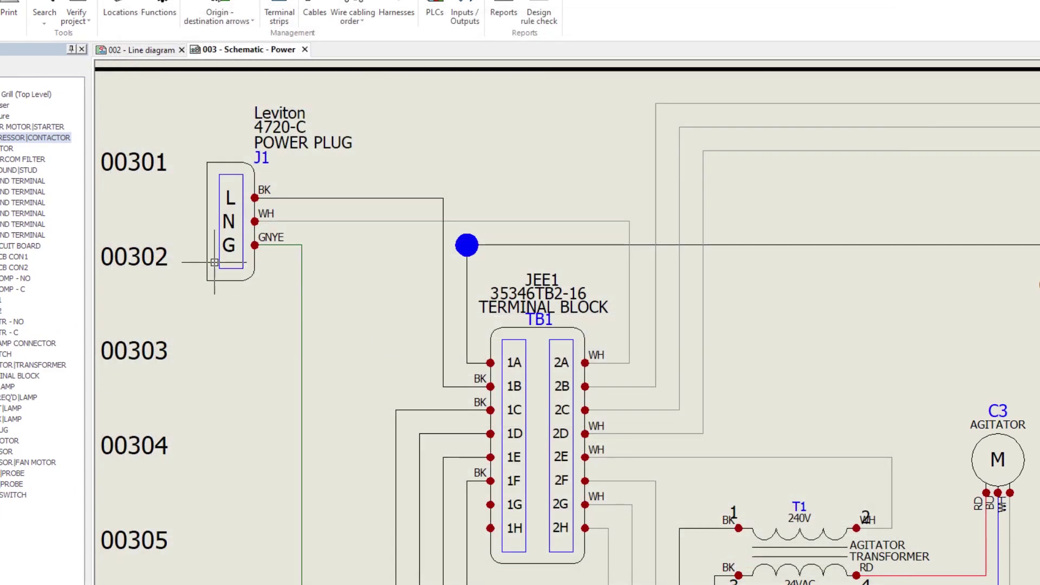
pyautogui.press('Delete')
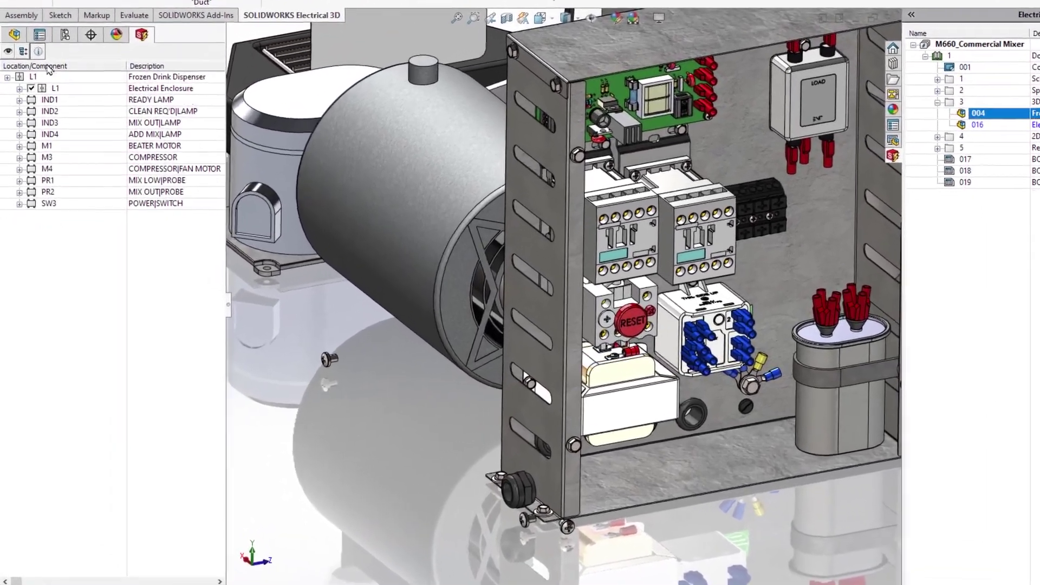
# - Expand the Electrical 3D component tree, toggle the unassociated filter, and expand again
pyautogui.click(23, 50)
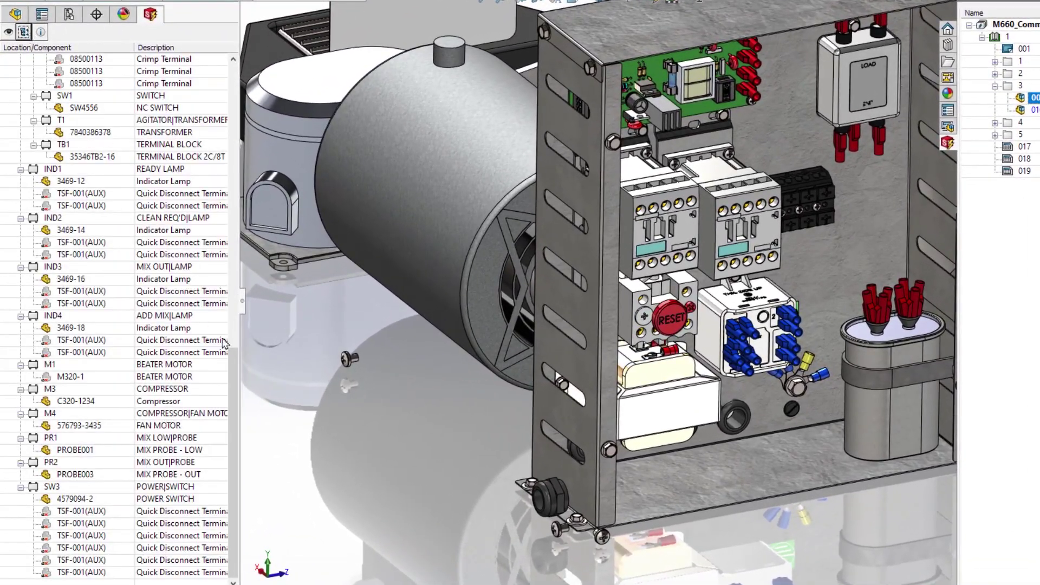
pyautogui.moveTo(234, 379); pyautogui.dragTo(244, 67)
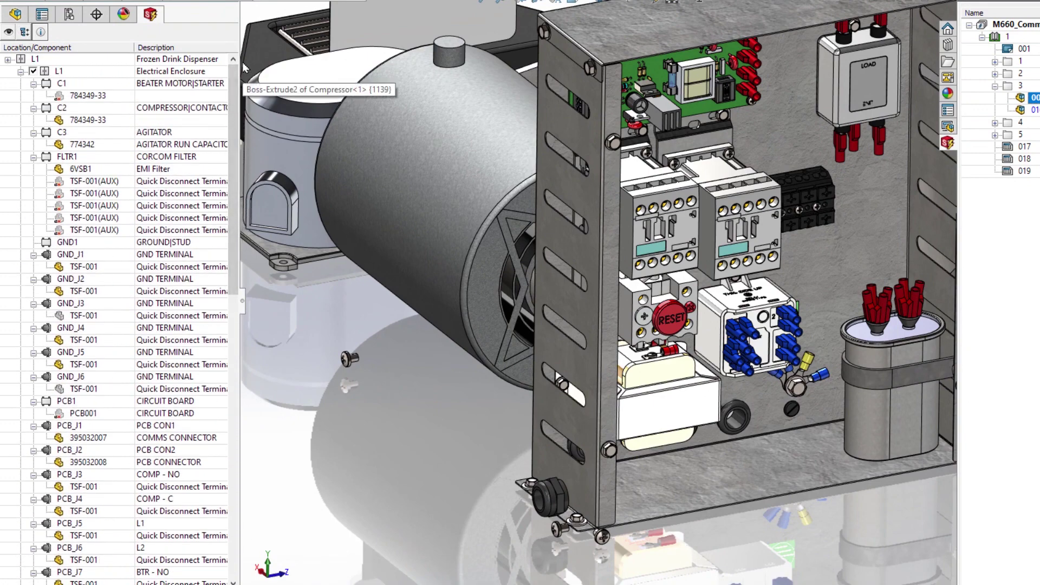
pyautogui.click(8, 33)
pyautogui.click(23, 34)
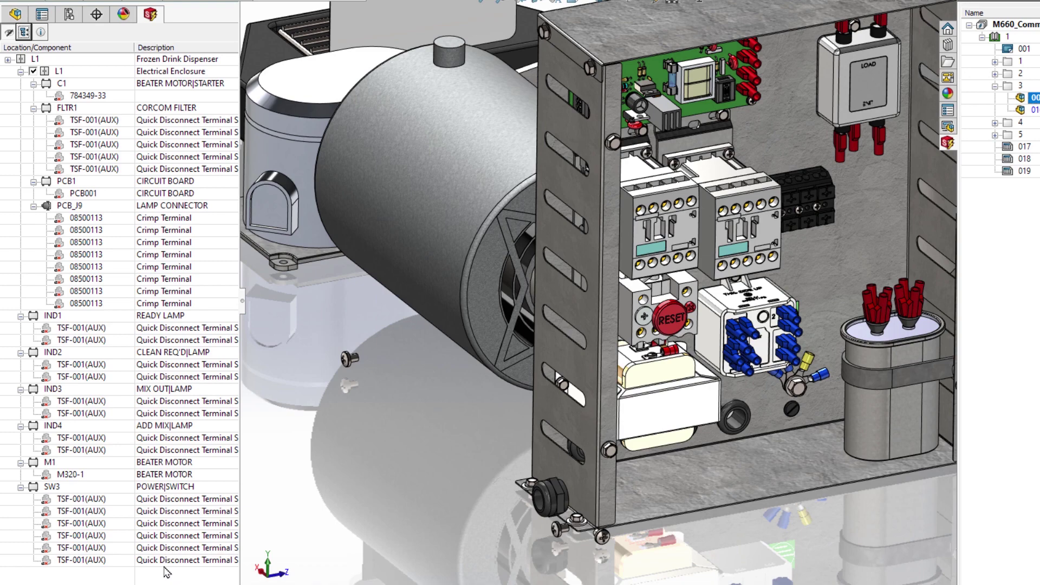
pyautogui.click(8, 33)
pyautogui.click(24, 33)
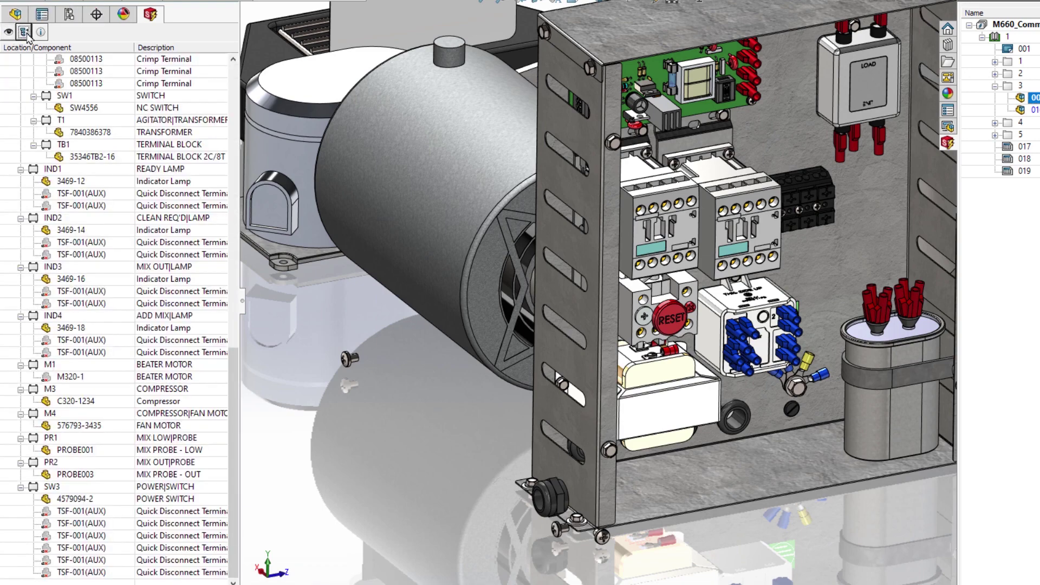
pyautogui.moveTo(234, 450); pyautogui.dragTo(235, 142)
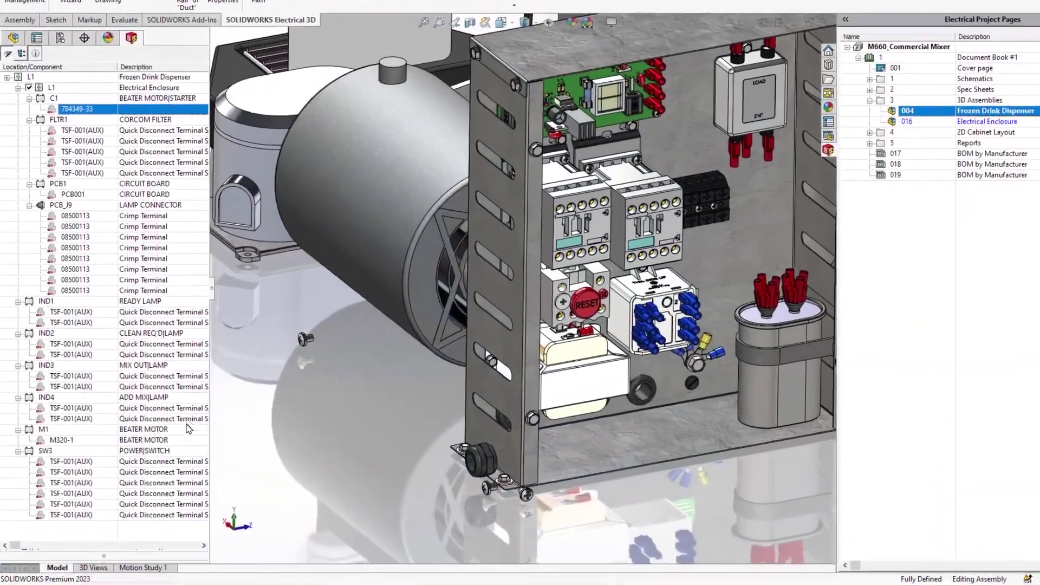
# - Associate starter C1 with the contactor and motor M1 with the beater motor part
pyautogui.rightClick(181, 439)
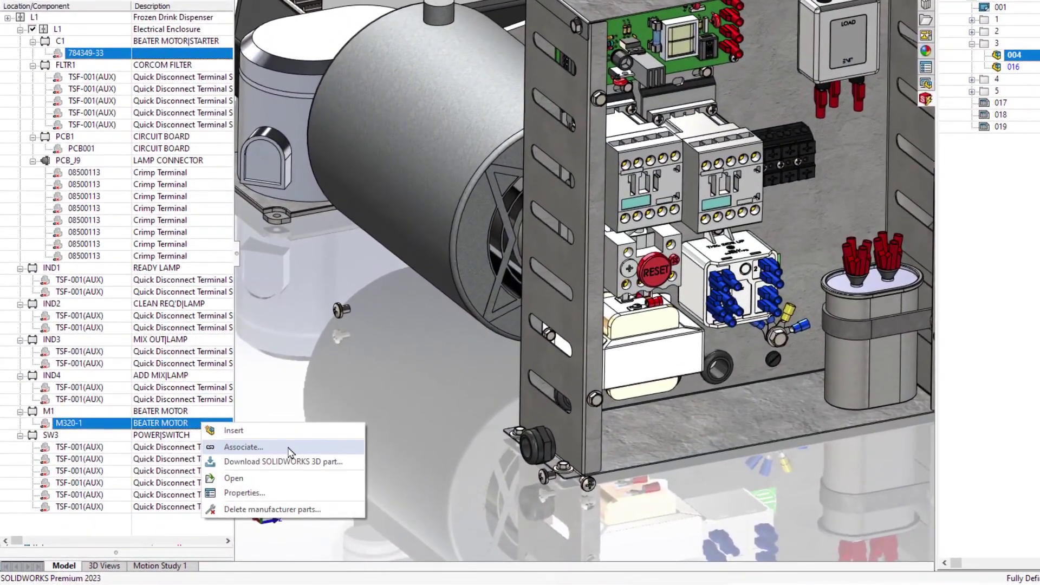
pyautogui.click(244, 446)
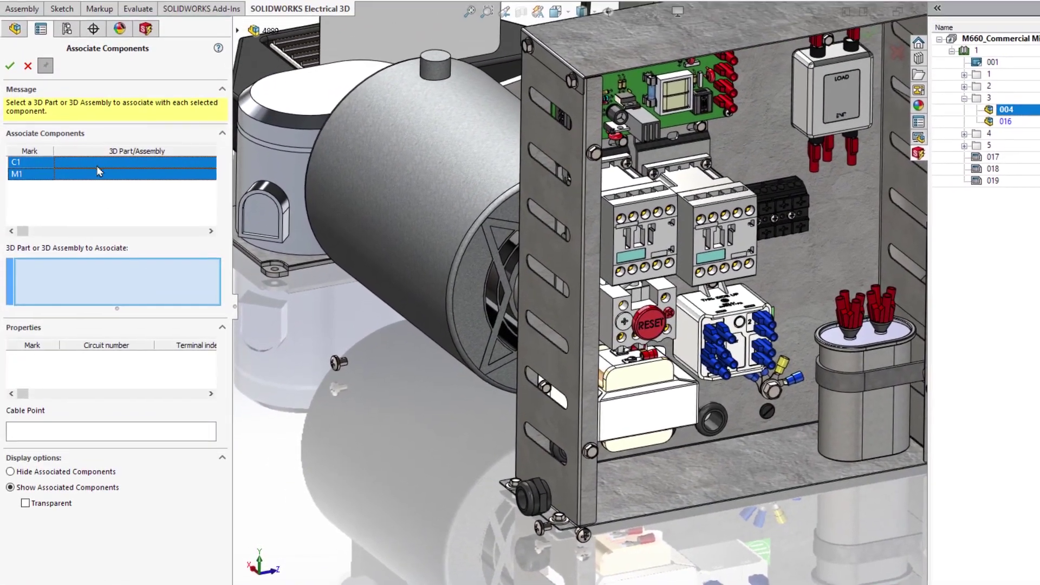
pyautogui.keyDown('ctrl'); pyautogui.click(99, 171); pyautogui.keyUp('ctrl')
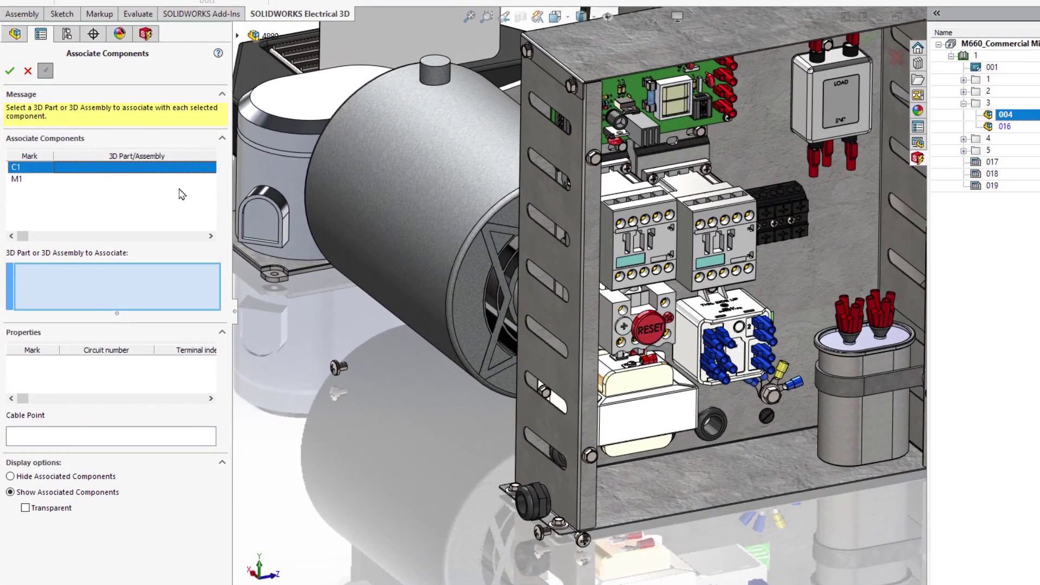
pyautogui.click(672, 246)
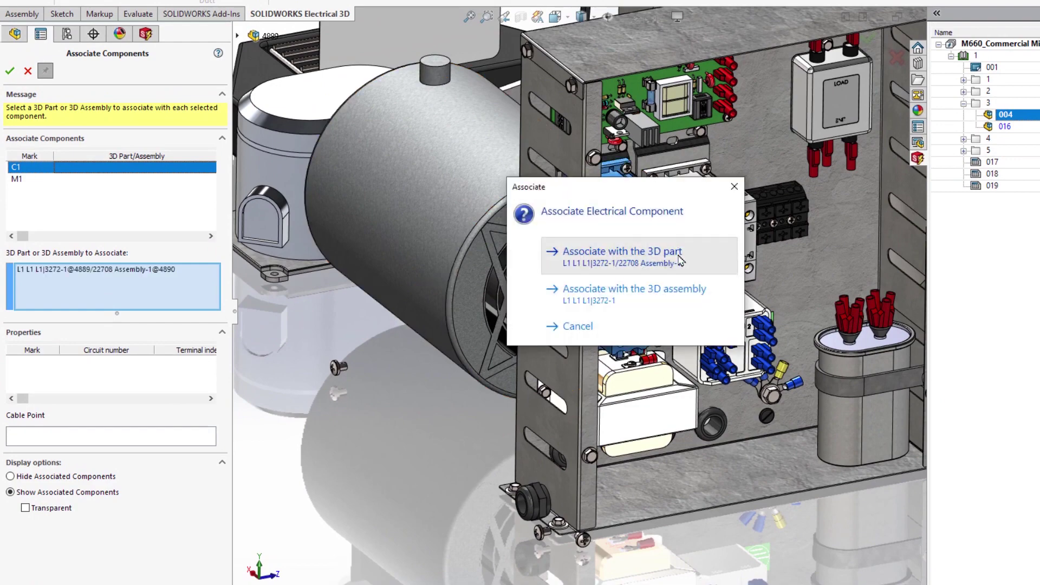
pyautogui.click(677, 254)
pyautogui.click(89, 181)
pyautogui.click(413, 281)
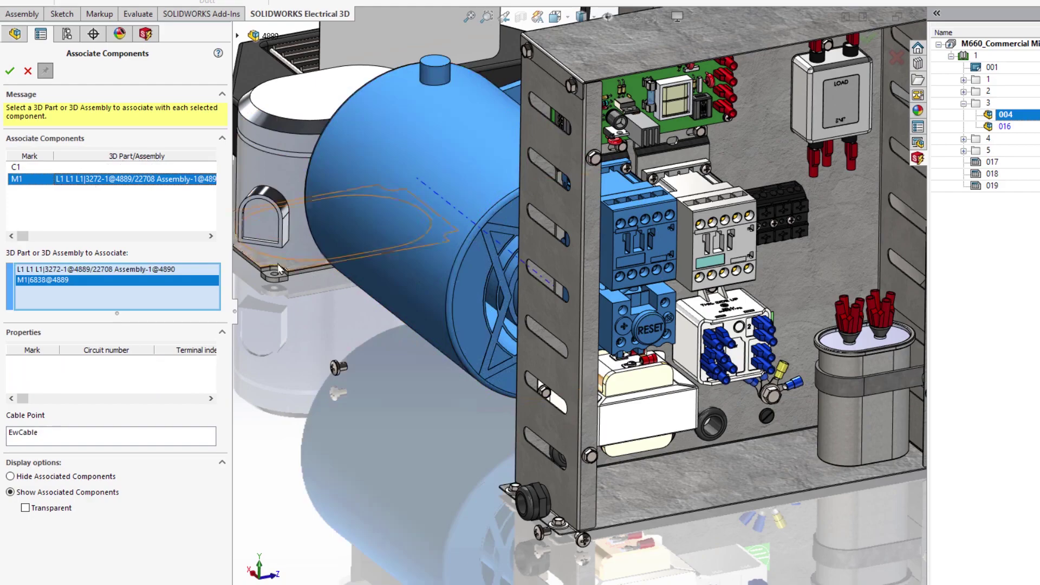
pyautogui.click(9, 71)
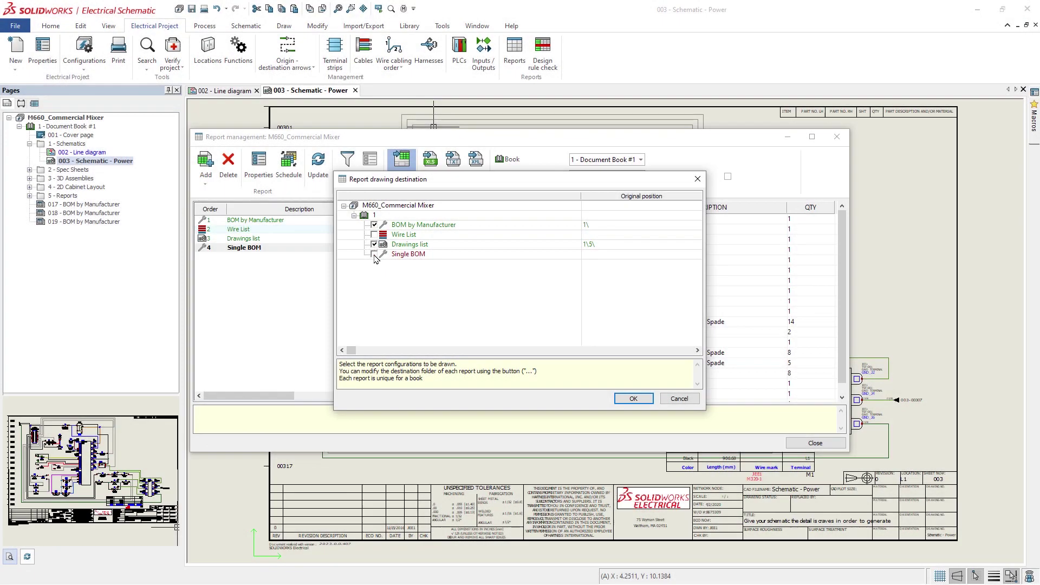
# - Generate report drawings with Wire List included and Drawings list excluded
pyautogui.click(374, 234)
pyautogui.click(375, 225)
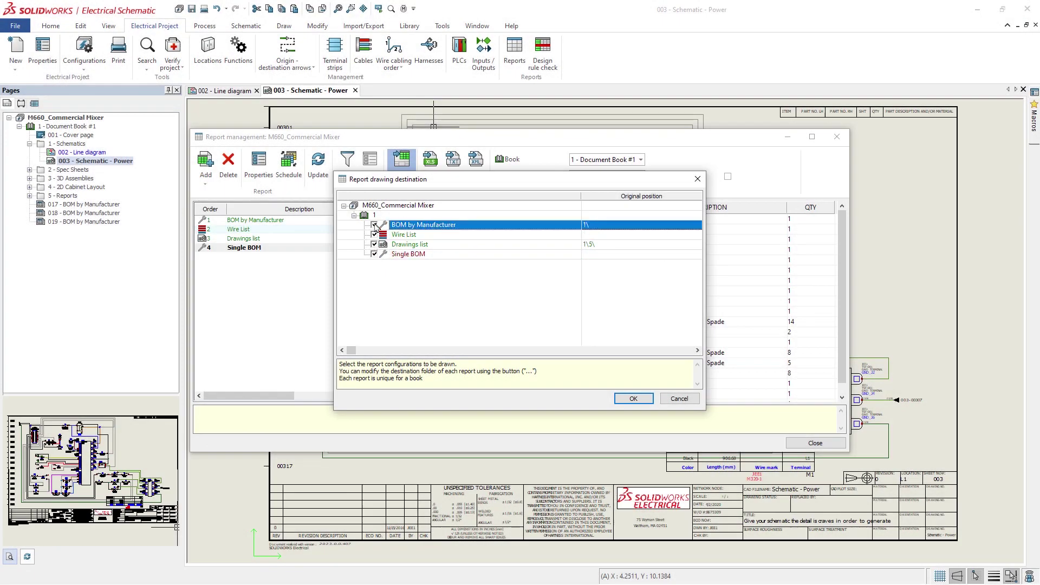
pyautogui.click(375, 245)
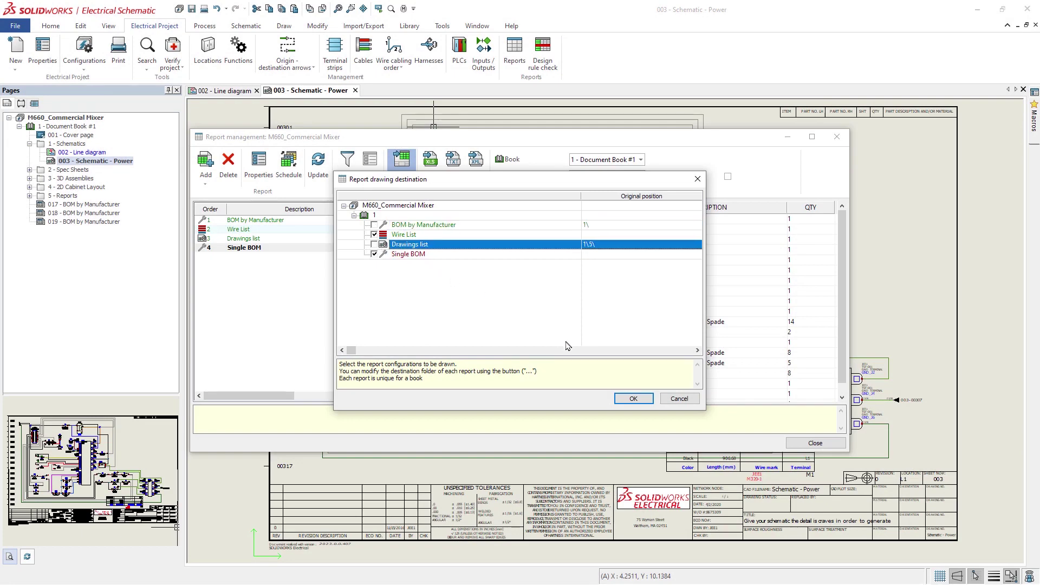
pyautogui.click(646, 401)
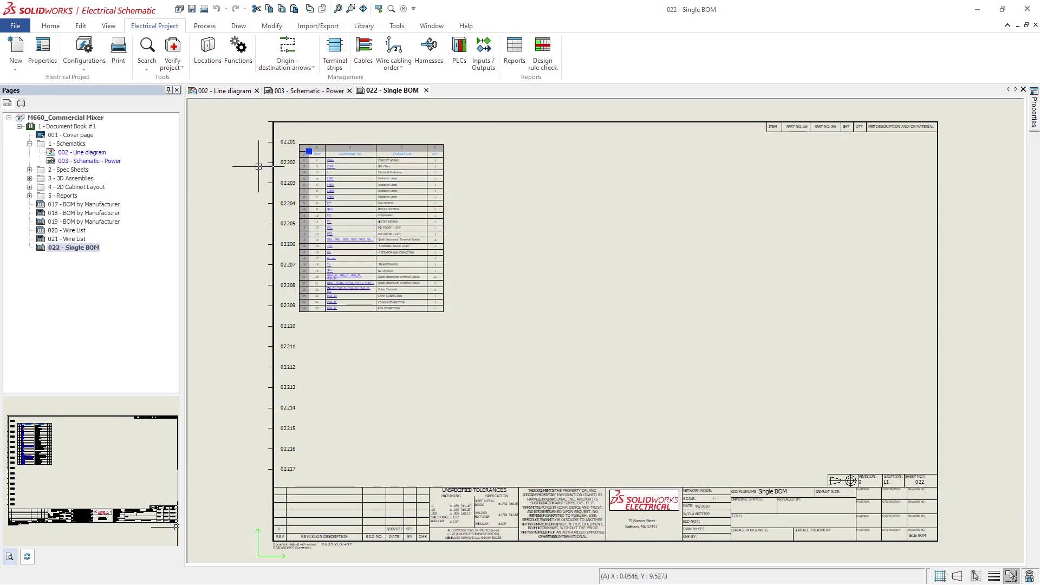
# - Paste the Single BOM table into the upper right of 003 - Schematic - Power
pyautogui.doubleClick(87, 161)
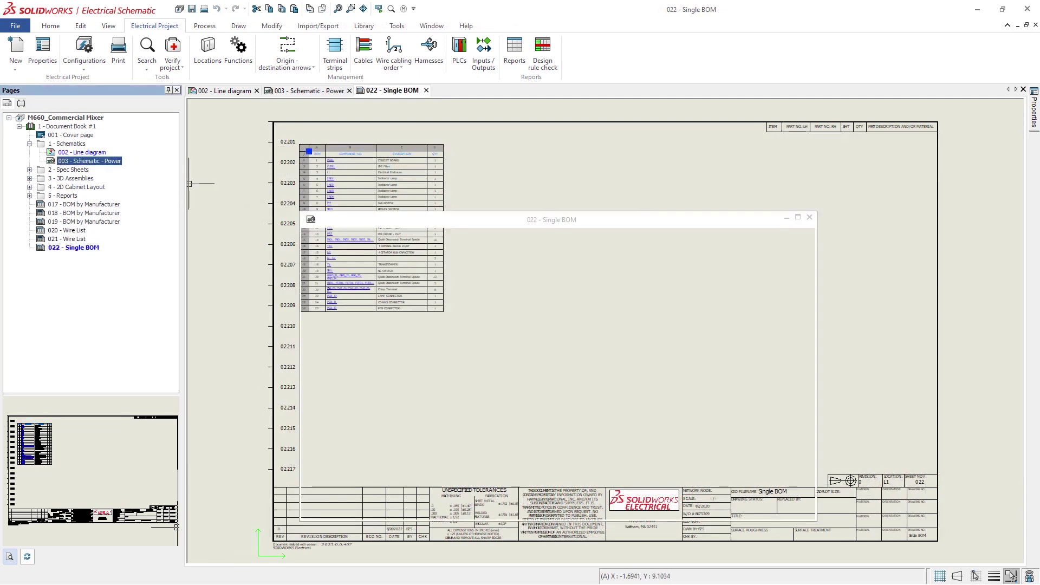
pyautogui.hotkey('ctrl', 'v')
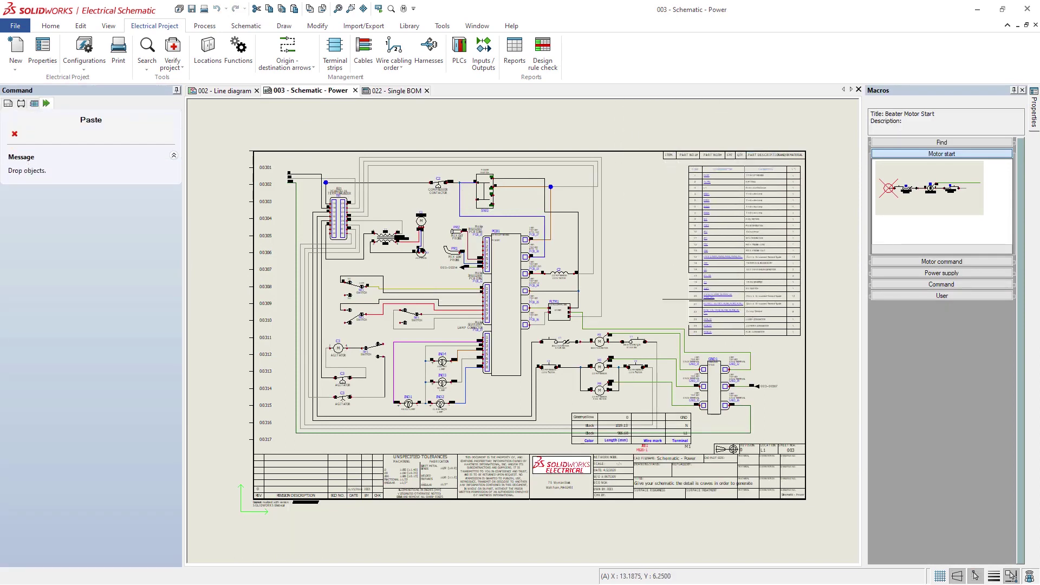
pyautogui.click(688, 298)
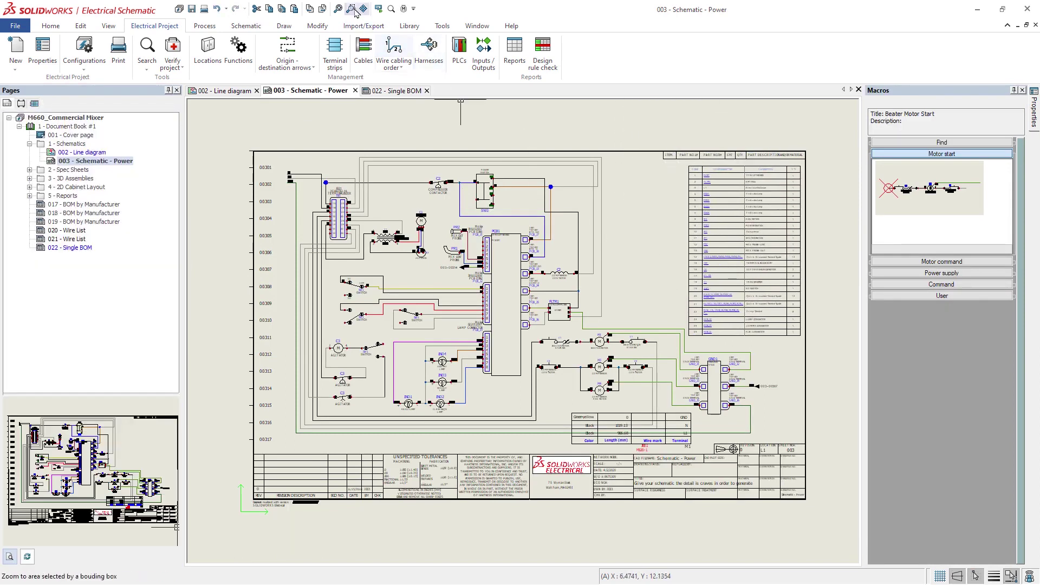
pyautogui.scroll(3, 786, 159)
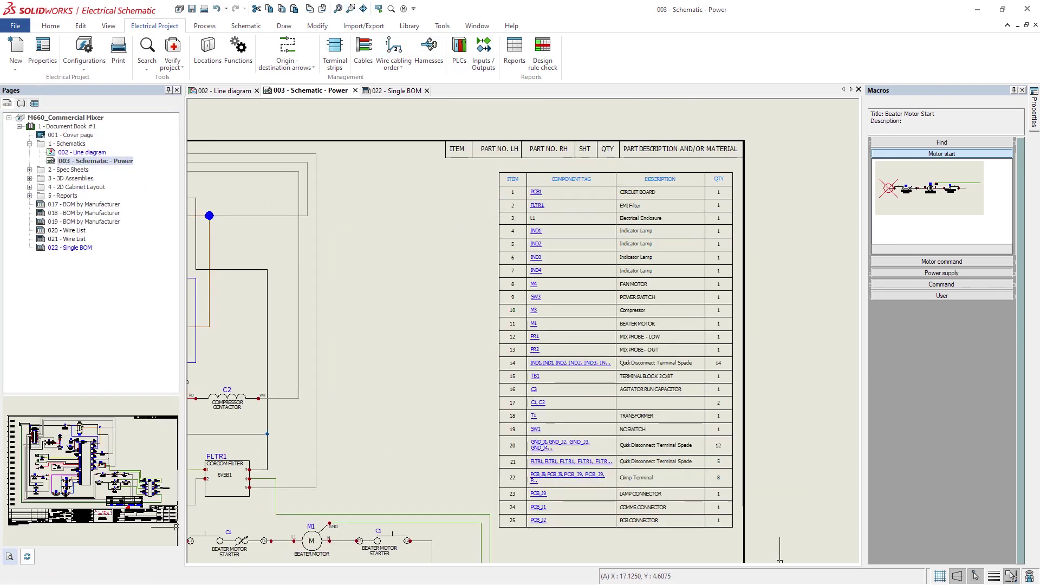
# - Start the Insert Image tool from the Draw tab to add product photos
pyautogui.click(284, 27)
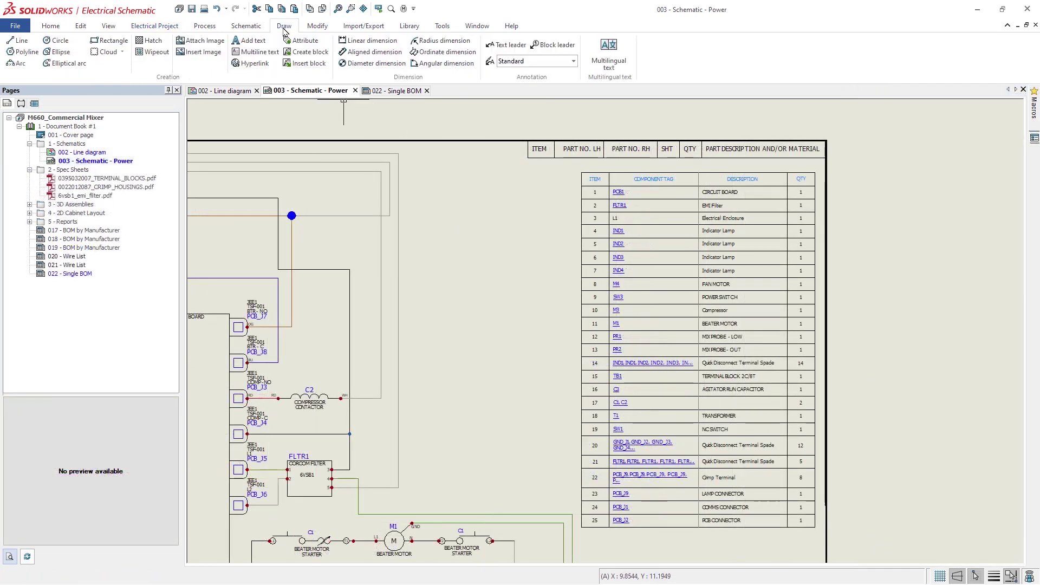
pyautogui.click(204, 52)
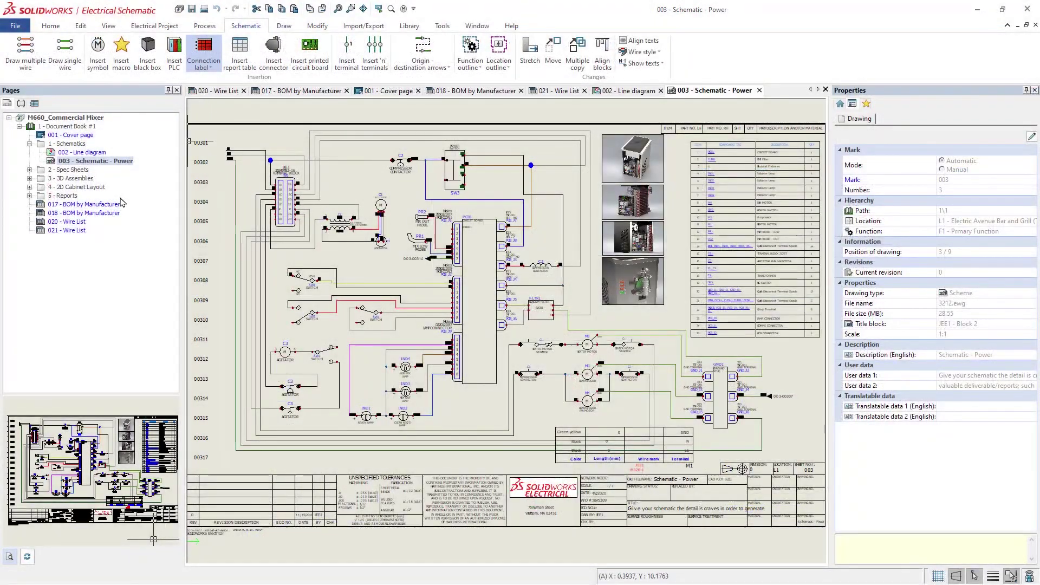
# - Review the 017 - BOM by Manufacturer and 020 - Wire List pages, then start PDF export of Document Book #1
pyautogui.doubleClick(113, 204)
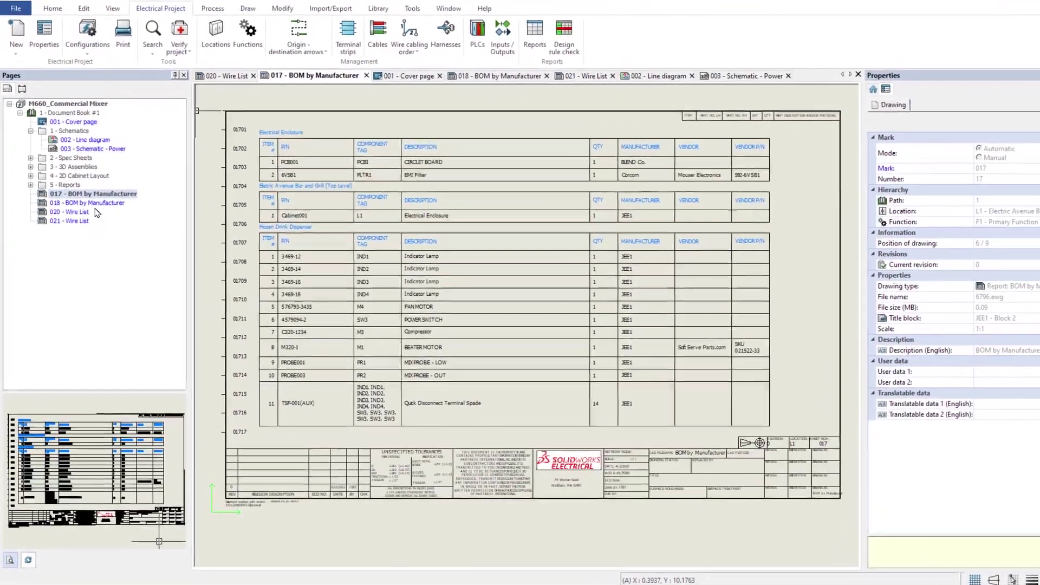
pyautogui.doubleClick(87, 211)
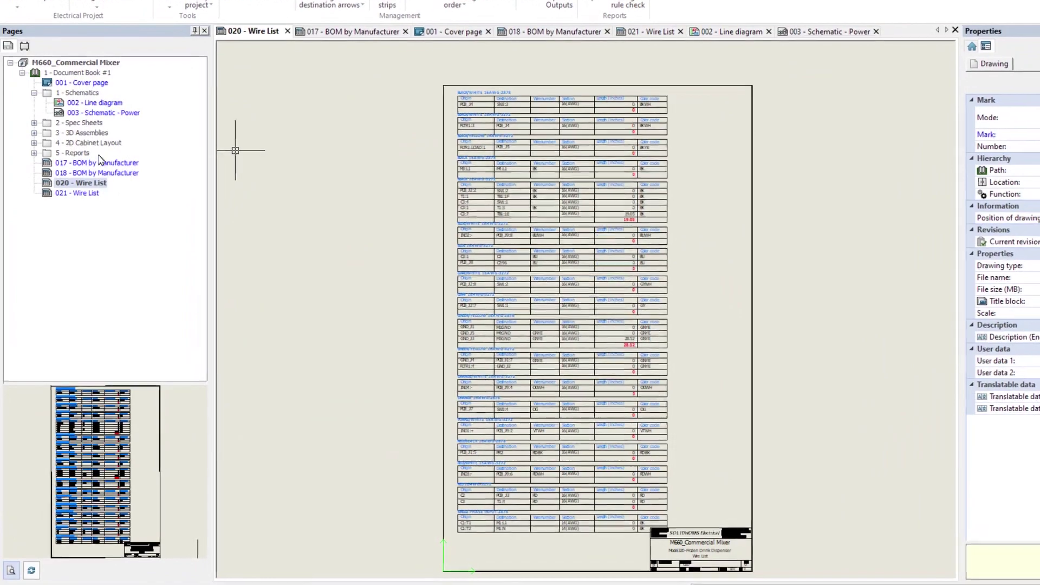
pyautogui.rightClick(94, 73)
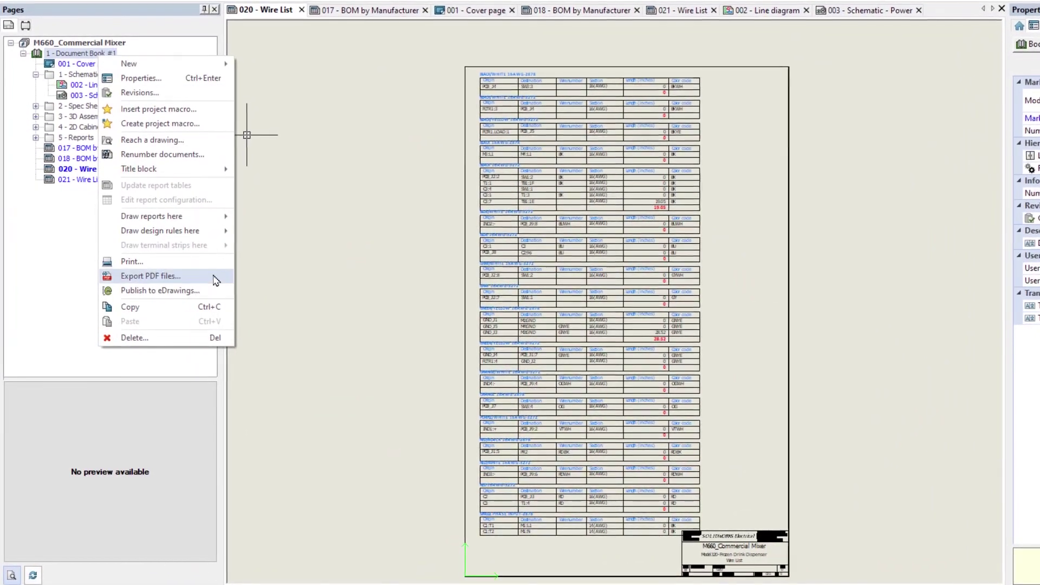